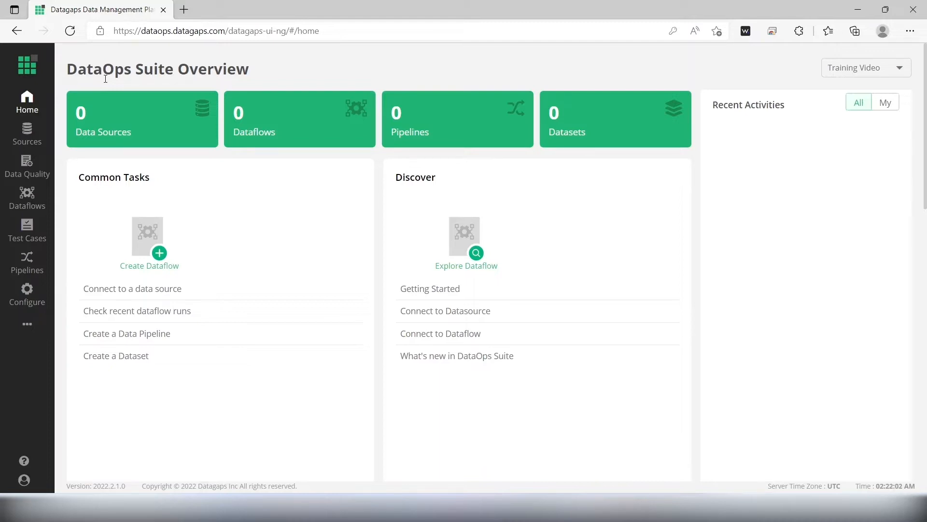
- Start adding a data source, review the connector categories, and choose Microsoft SQL Server among the JDBC types
left_click(20, 134)
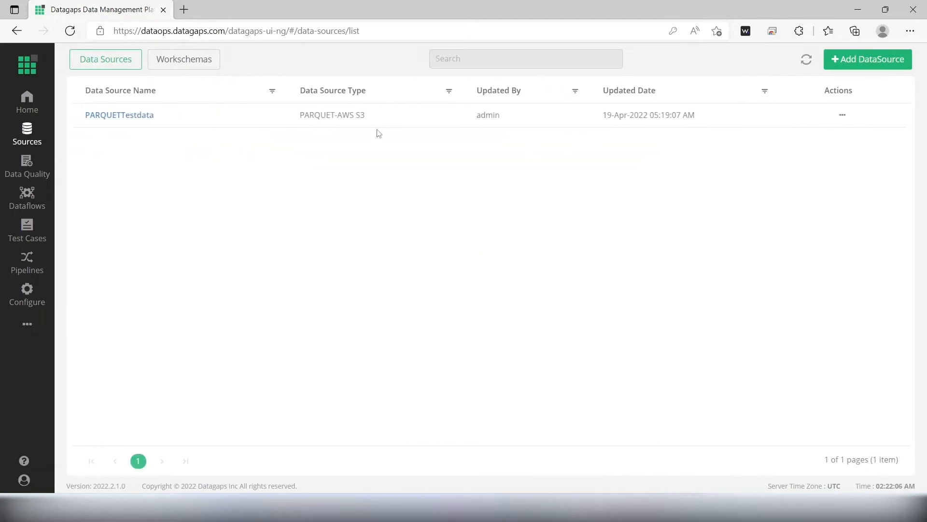
left_click(867, 60)
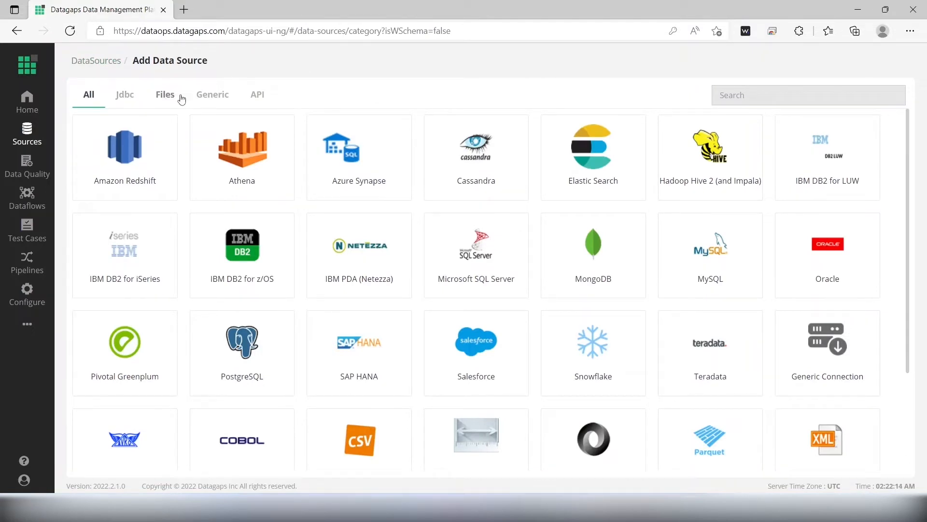
left_click(125, 96)
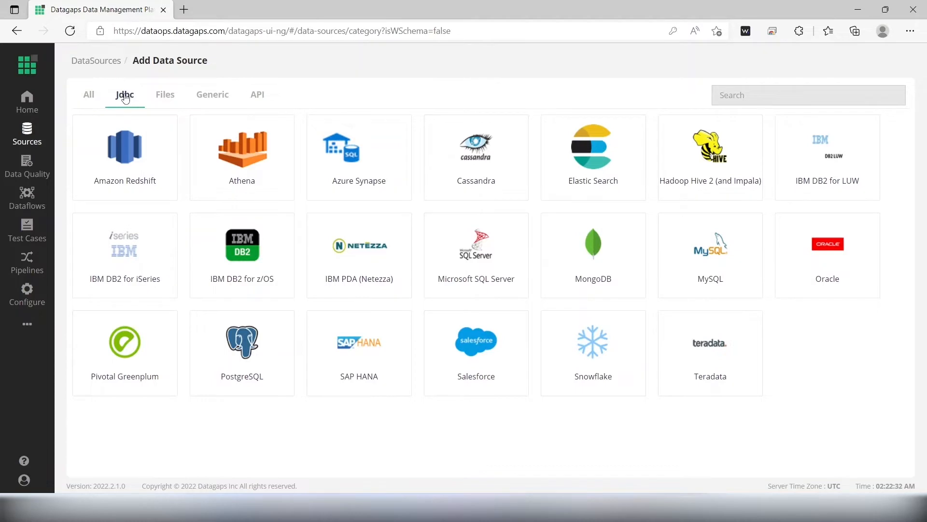
left_click(163, 96)
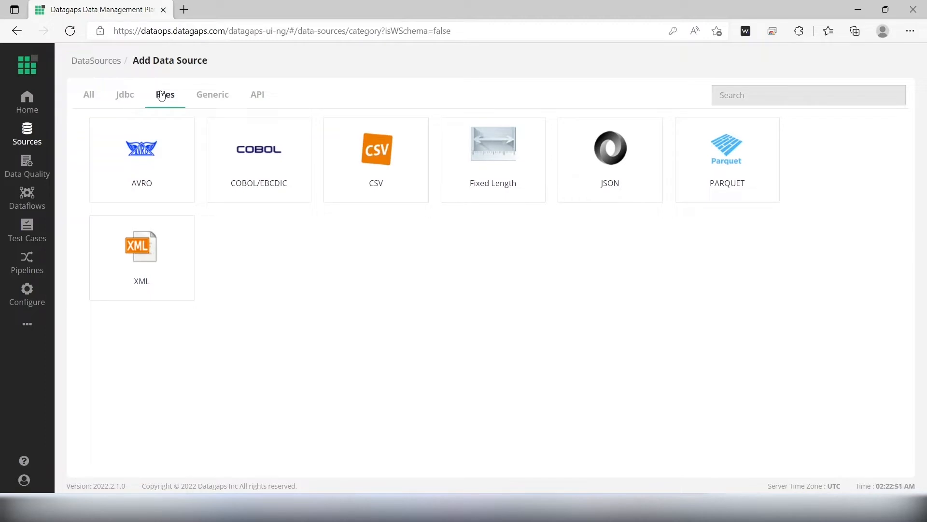
left_click(144, 181)
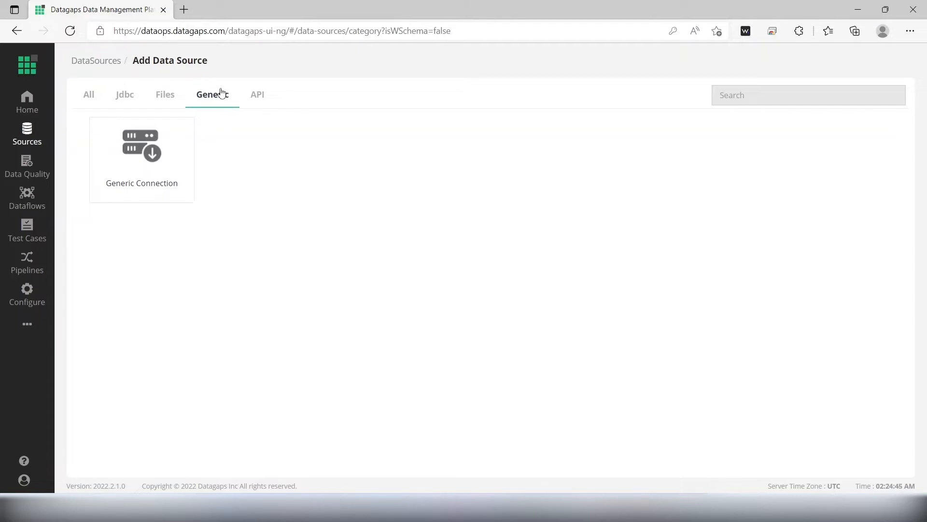
left_click(127, 95)
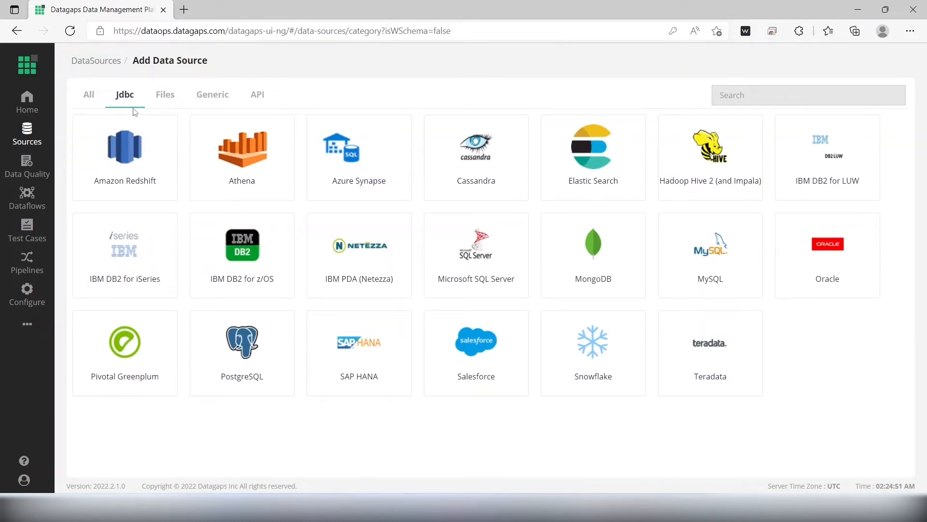
left_click(89, 96)
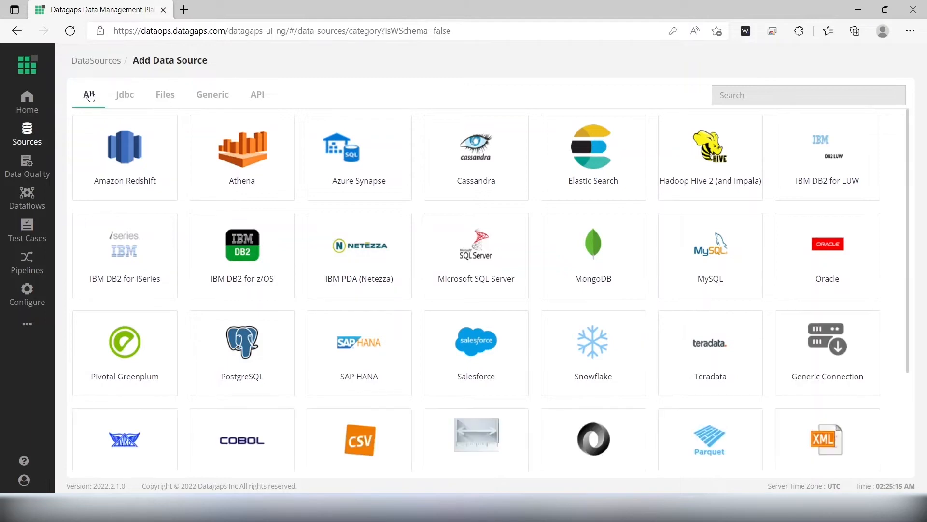
left_click(127, 98)
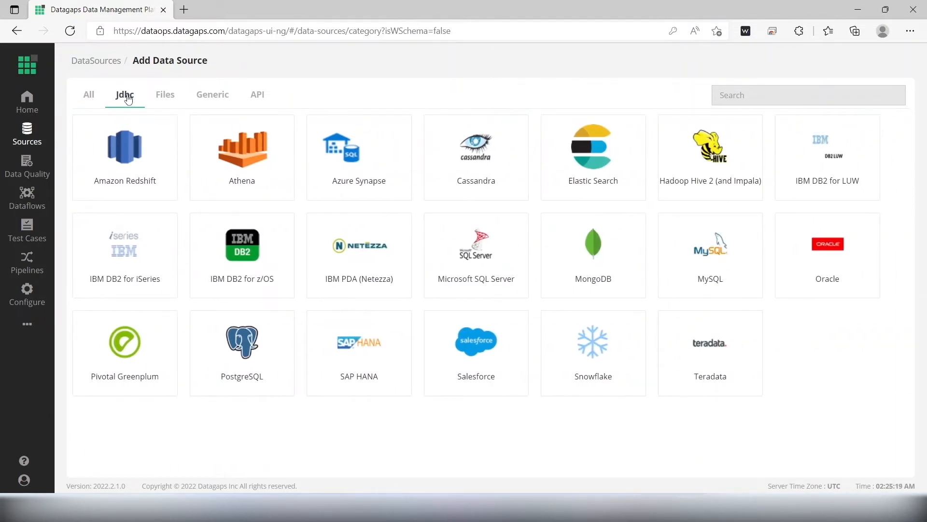
left_click(485, 252)
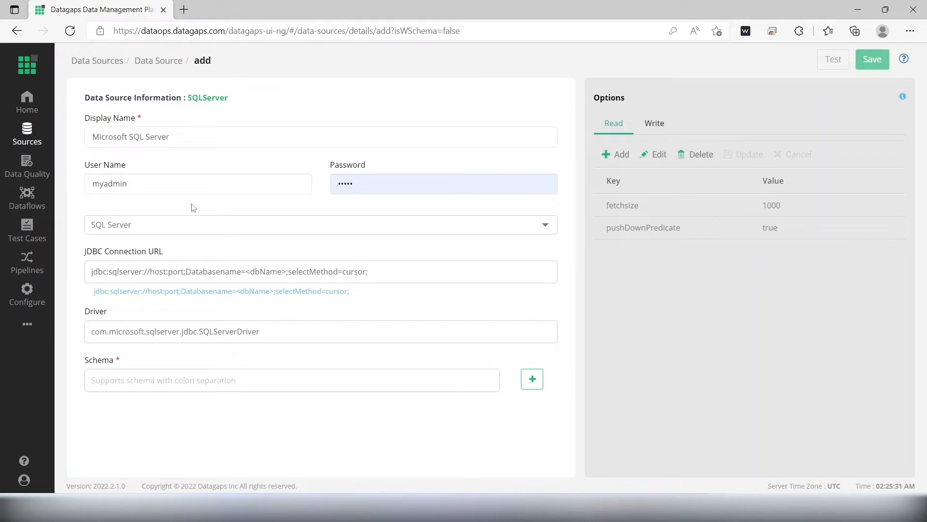
- Set the data source's display name to "Microsoft SQL Server Demo"
left_click(174, 137)
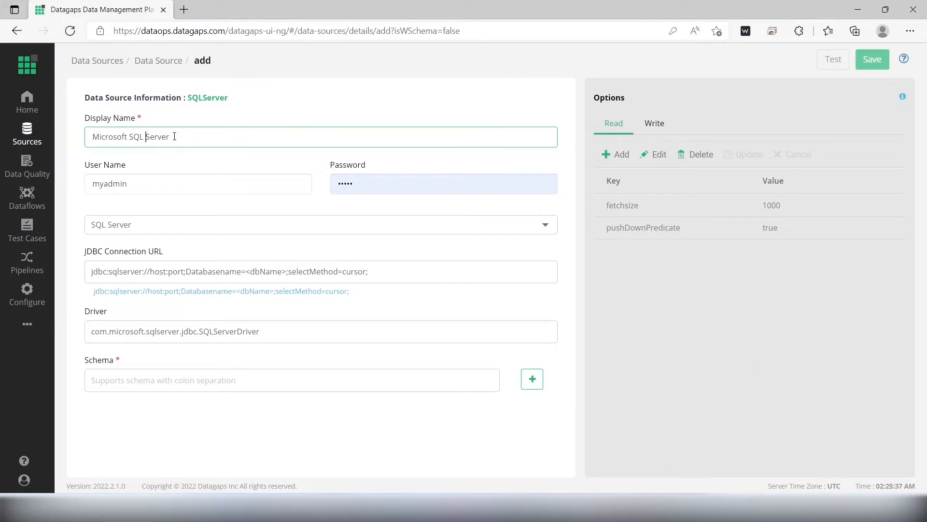
key("ctrl+Left")
key("End")
type("Demo")
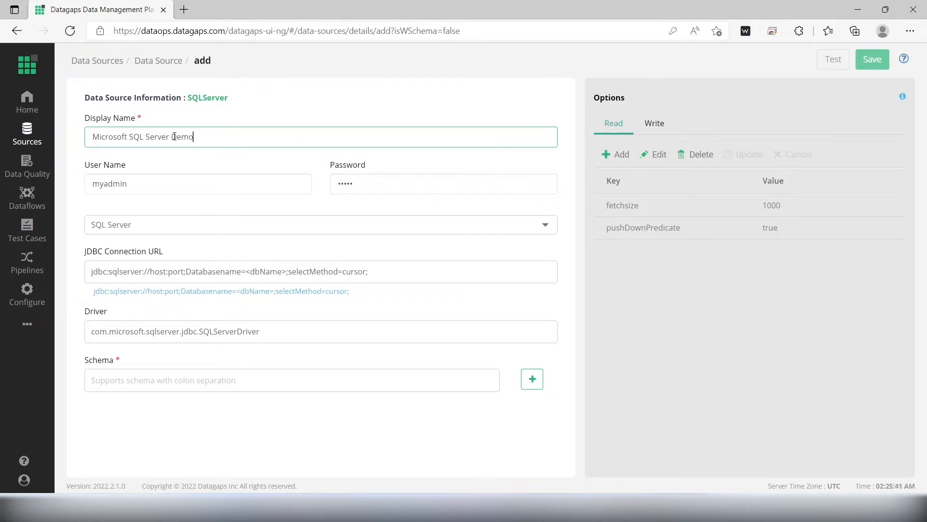
- Replace the data source's user name with the MS SQL server user name copied from the Connections notes in Notepad++
double_click(140, 182)
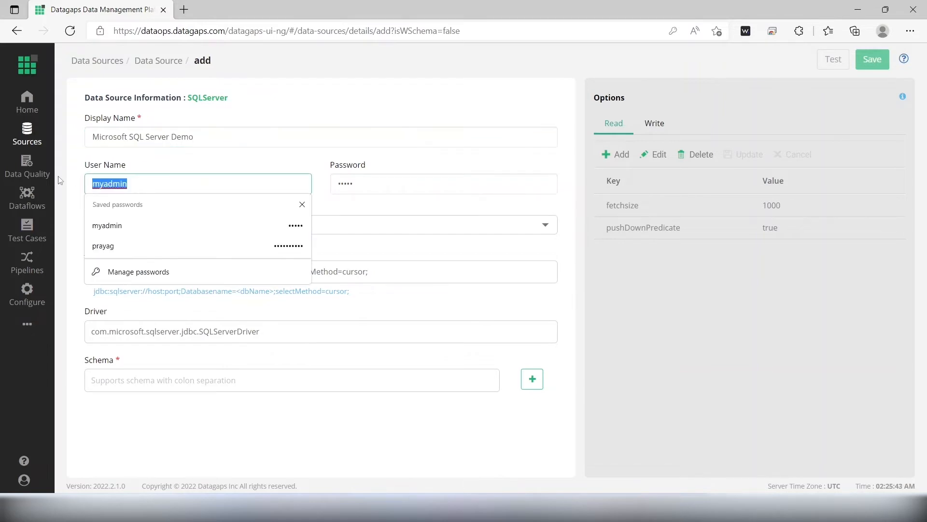
left_click(145, 184)
left_click(314, 401)
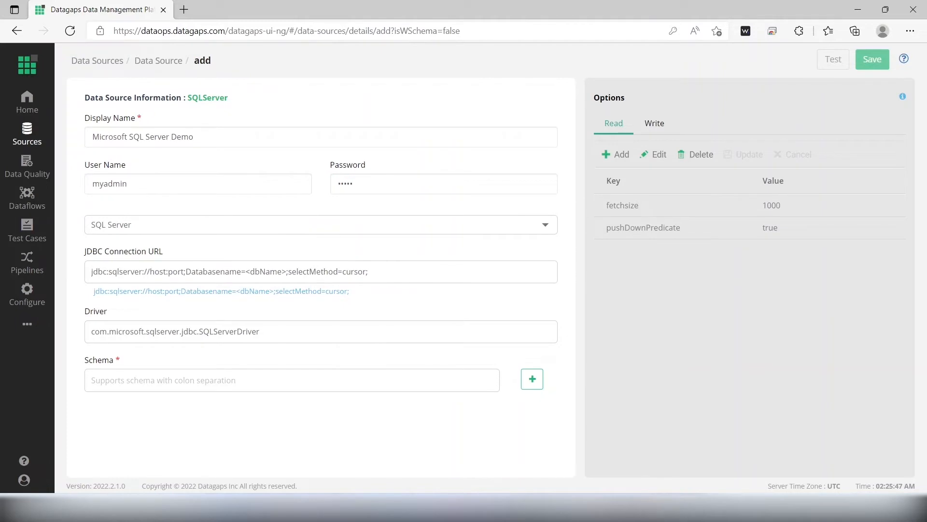
key("alt+Tab")
left_click(152, 77)
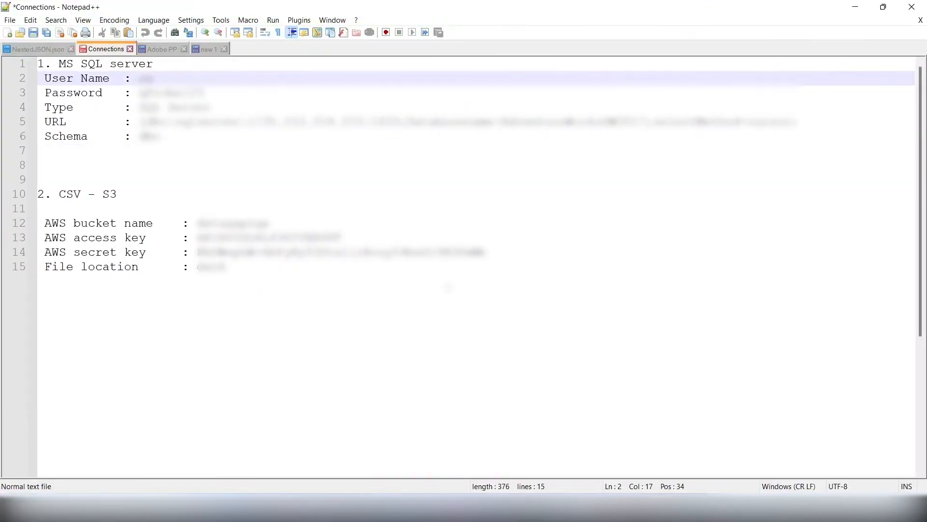
left_click_drag(152, 76, 139, 76)
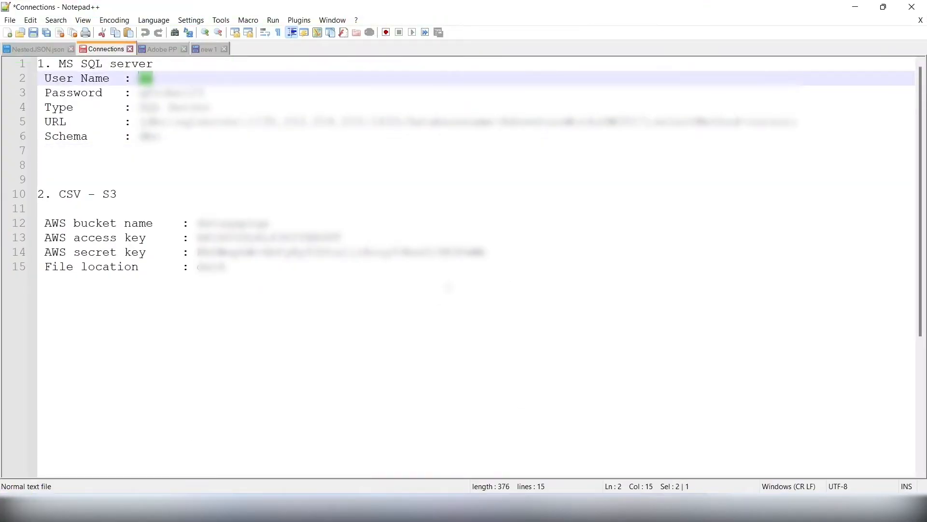
key("alt+Tab")
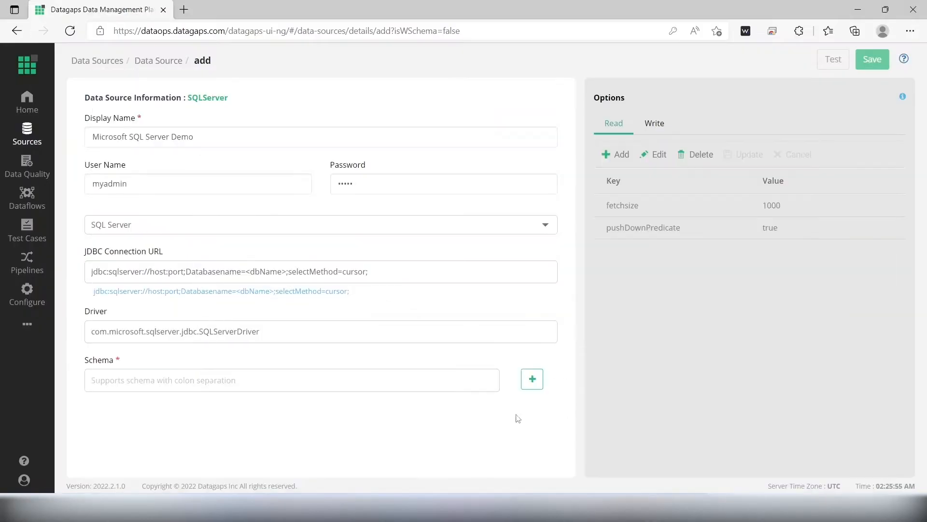
left_click(213, 179)
key("ctrl+a")
key("ctrl+v")
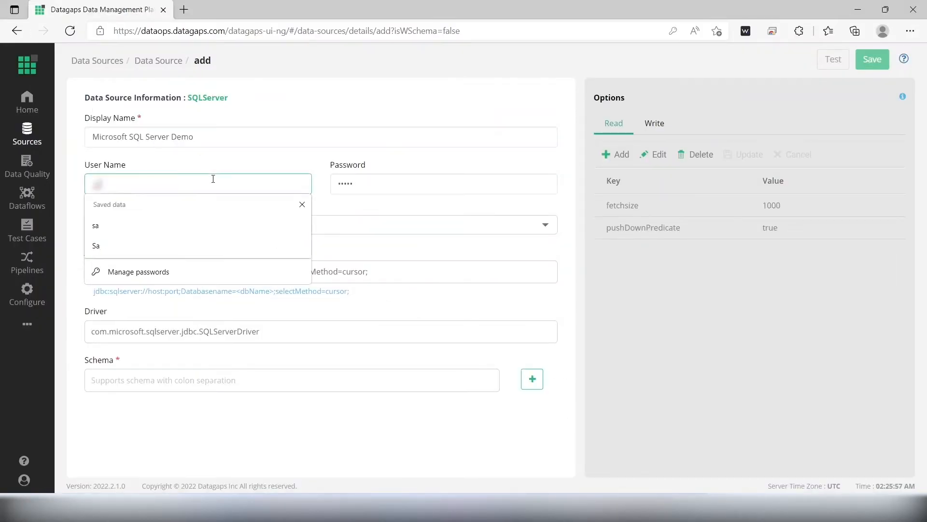
- Replace the data source's password with the MS SQL server password copied from the Connections notes in Notepad++
left_click(375, 180)
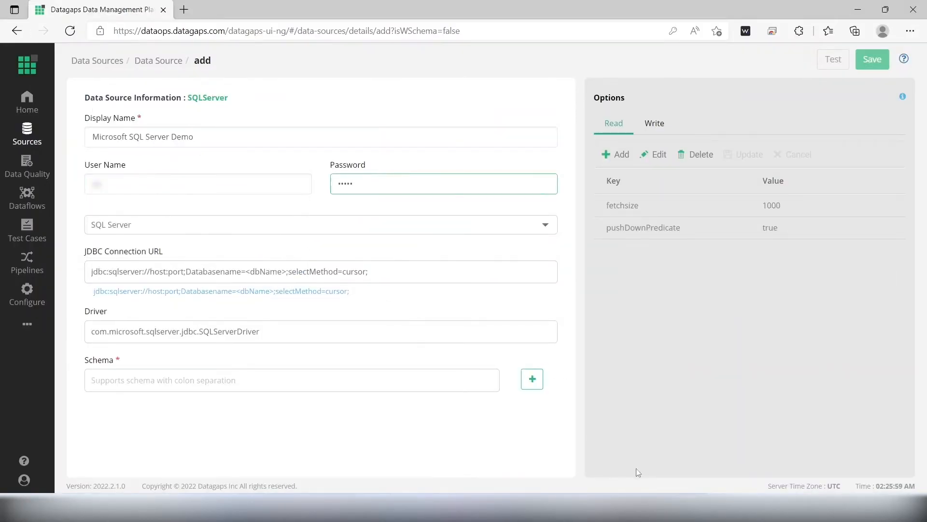
key("alt+Tab")
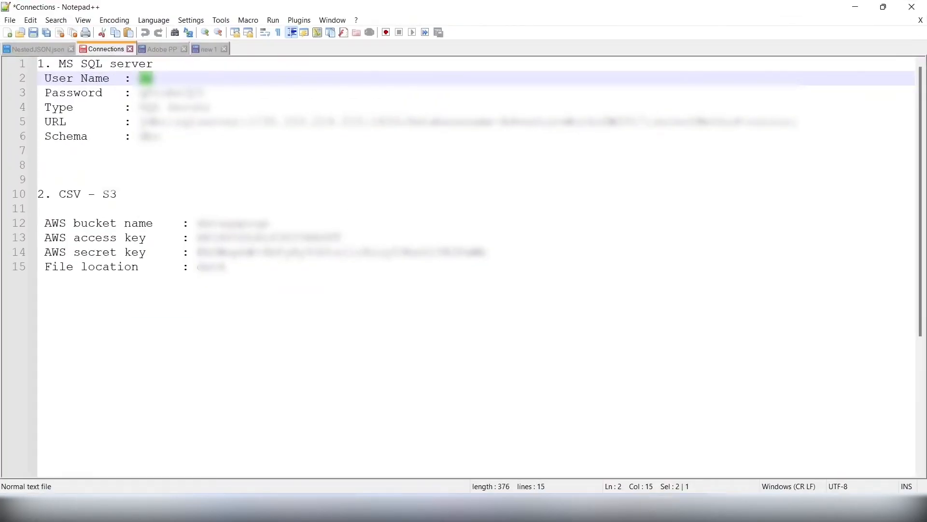
double_click(171, 93)
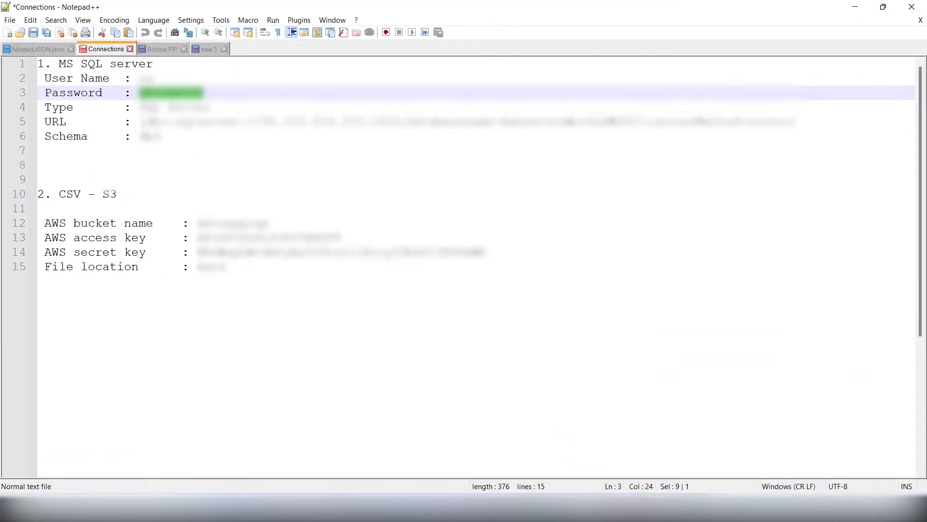
- Copy the URL from the Notepad++ Connections notes into the JDBC connection URL: jdbc:sqlserver://35.153.214.215:1433;Databasename=AdventureWorksDW2017;selectMethod=cursor;
left_click(140, 121)
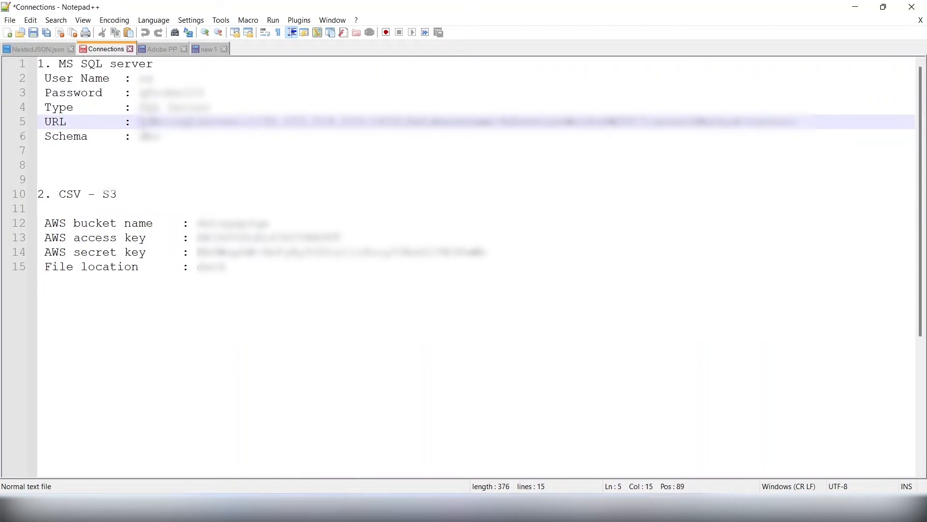
key("shift+End")
key("alt+Tab")
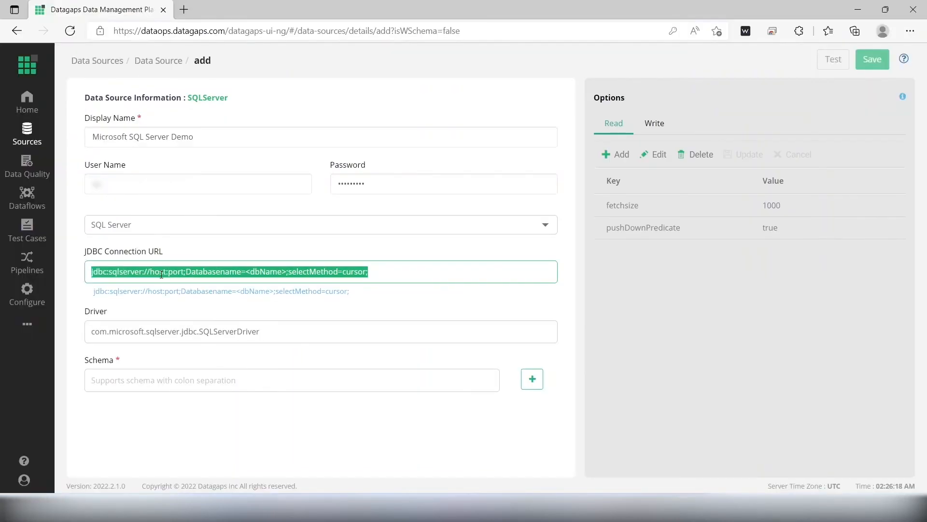
type("jdbc:sqlserver://35.153.214.215:1433;Databasename=AdventureWorksDW2017;selectMethod=cursor;")
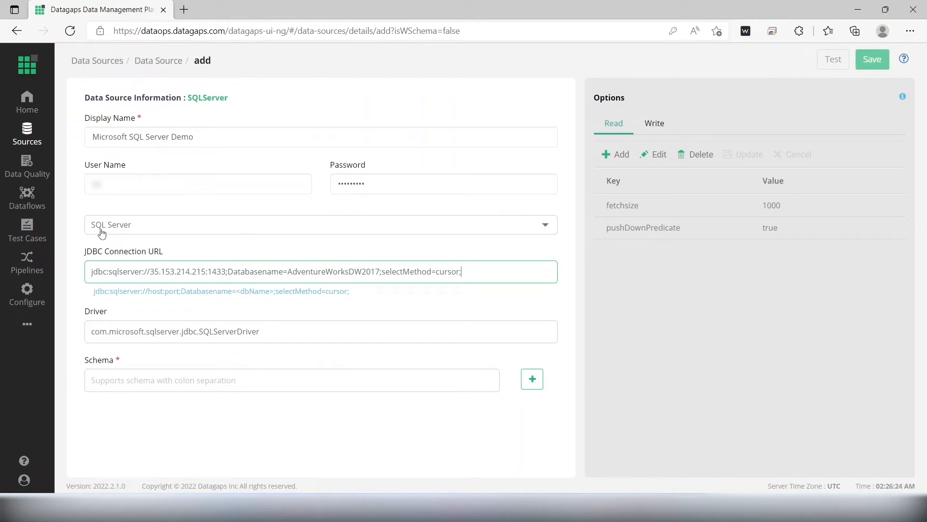
- Switch the connection type to JTDS to check its URL template, and return it to SQL Server
left_click(180, 235)
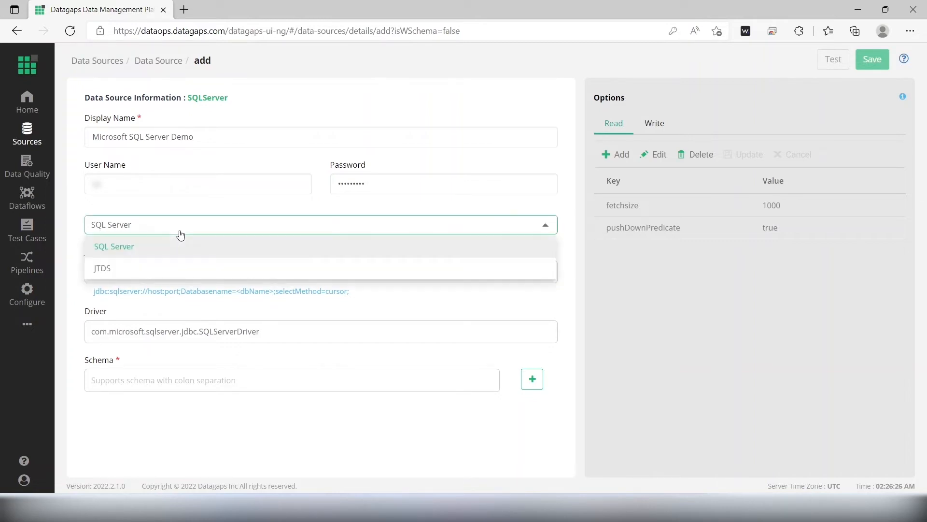
left_click(120, 268)
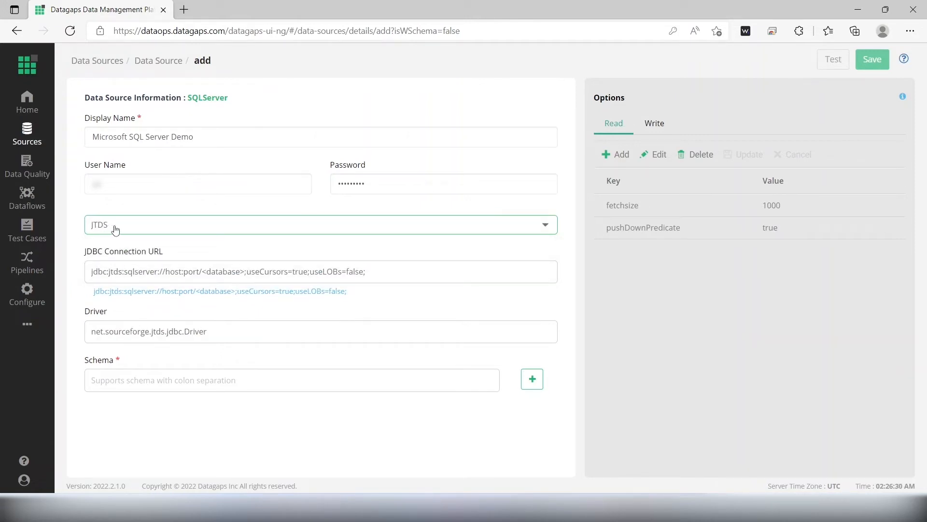
left_click(183, 275)
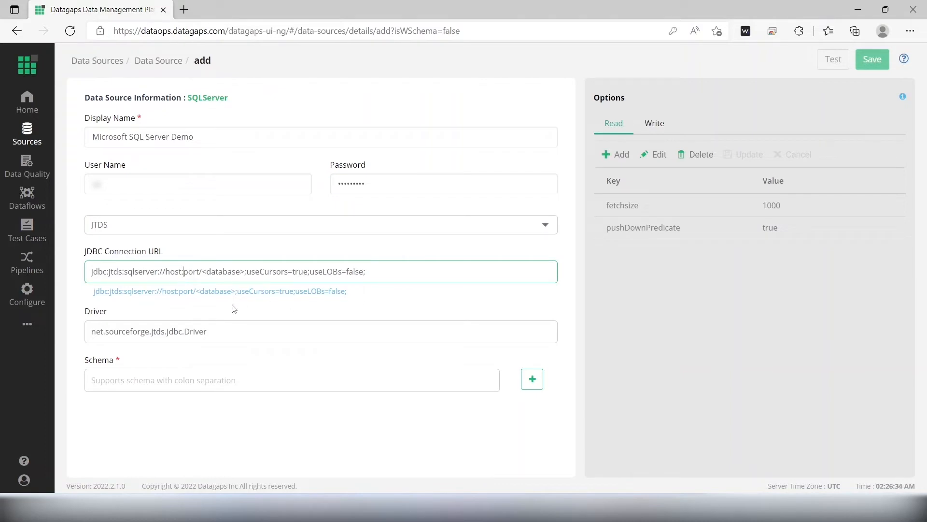
left_click(154, 236)
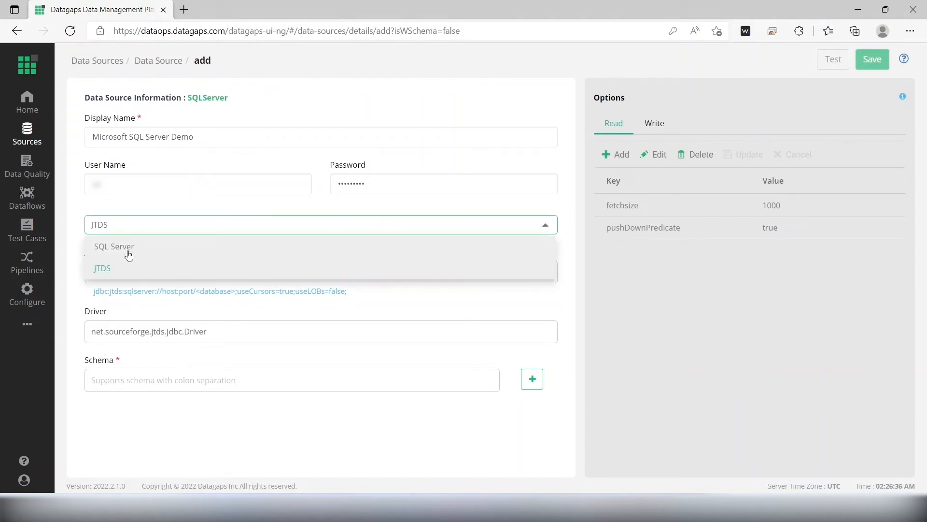
left_click(129, 255)
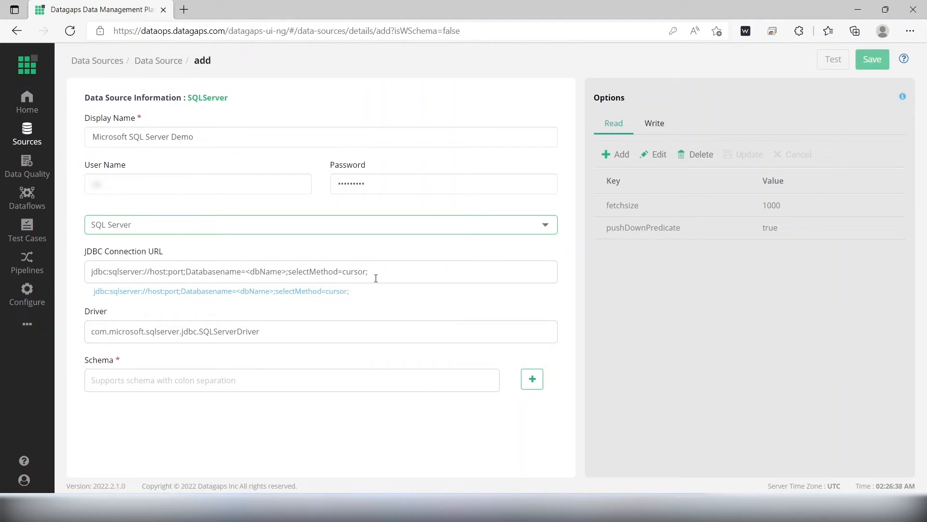
- Replace the JDBC connection URL template with jdbc:sqlserver://35.153.214.215:1433;Databasename=AdventureWorksDW2017;selectMethod=cursor;
left_click_drag(376, 279, 102, 272)
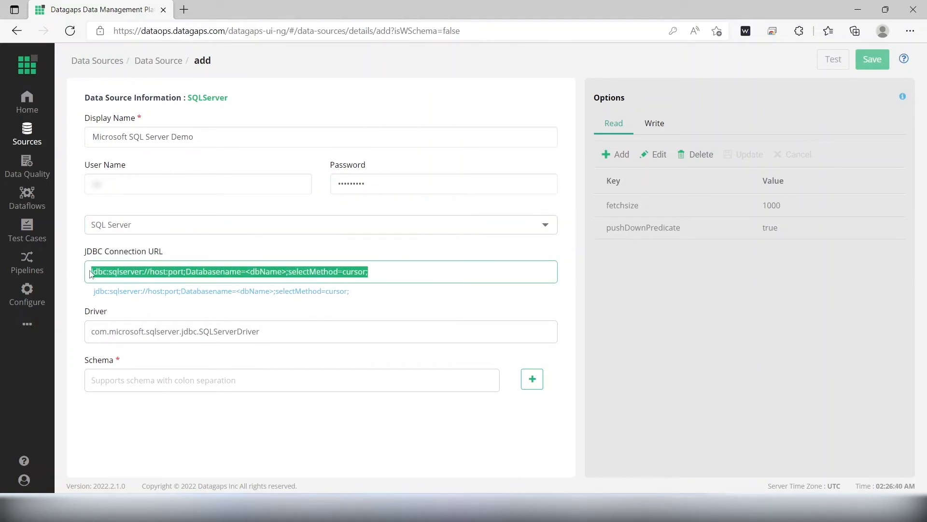
key("BackSpace")
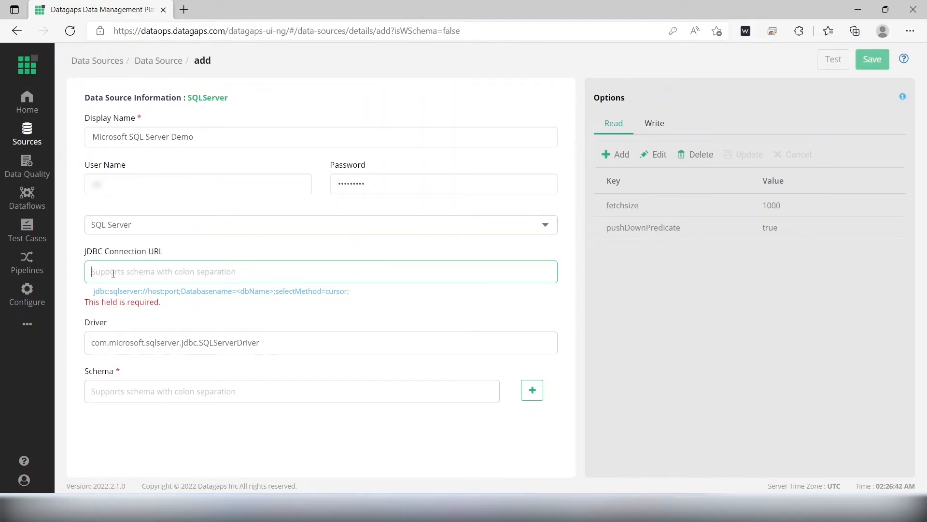
type("jdbc:sqlserver://35.153.214.215:1433;Databasename=AdventureWorksDW2017;selectMethod=cursor;")
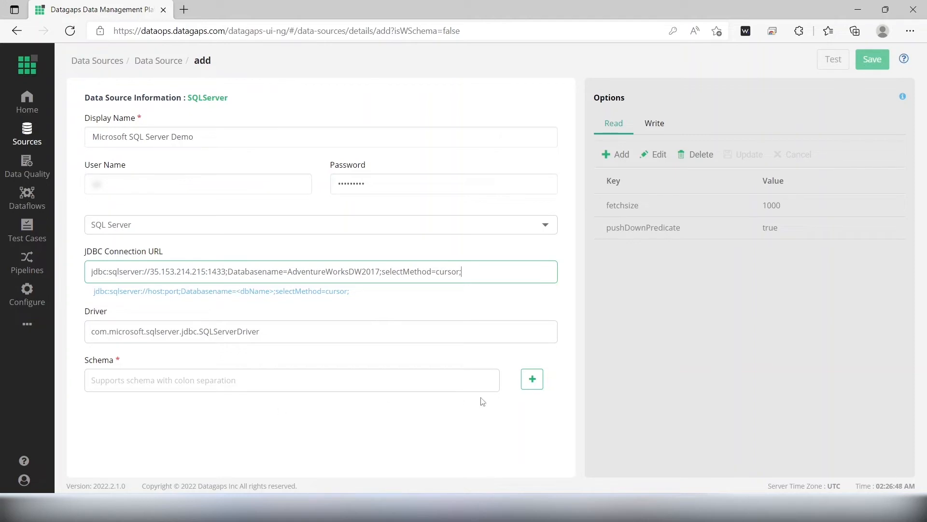
- Add dbo as the data source's schema from the list of available schemas
left_click(451, 377)
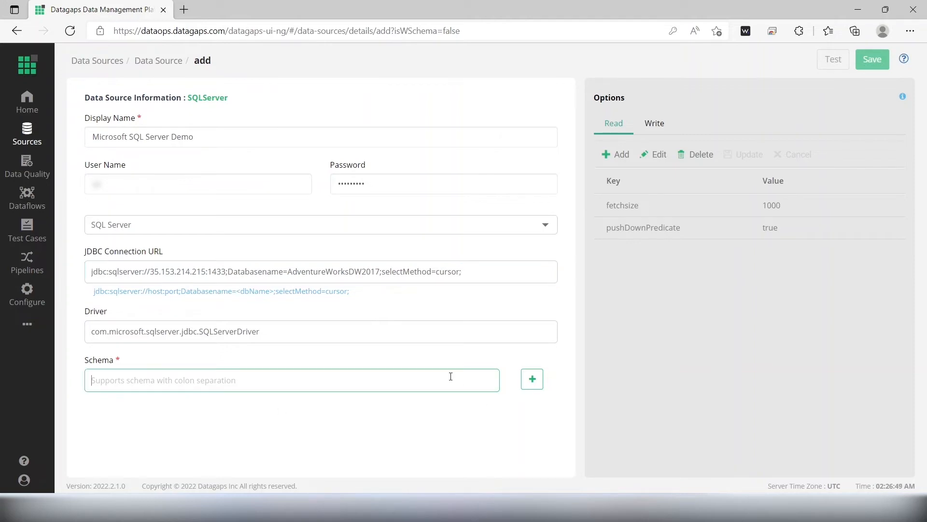
left_click(533, 381)
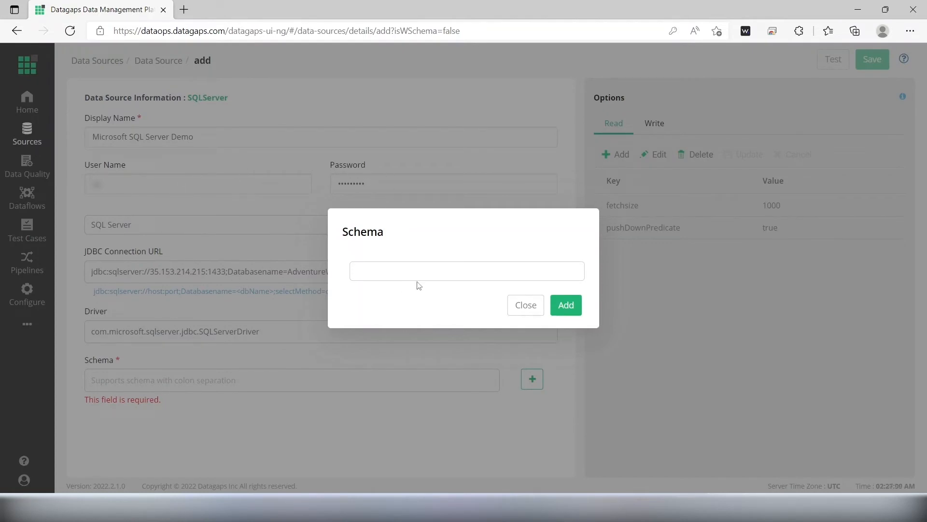
left_click(471, 274)
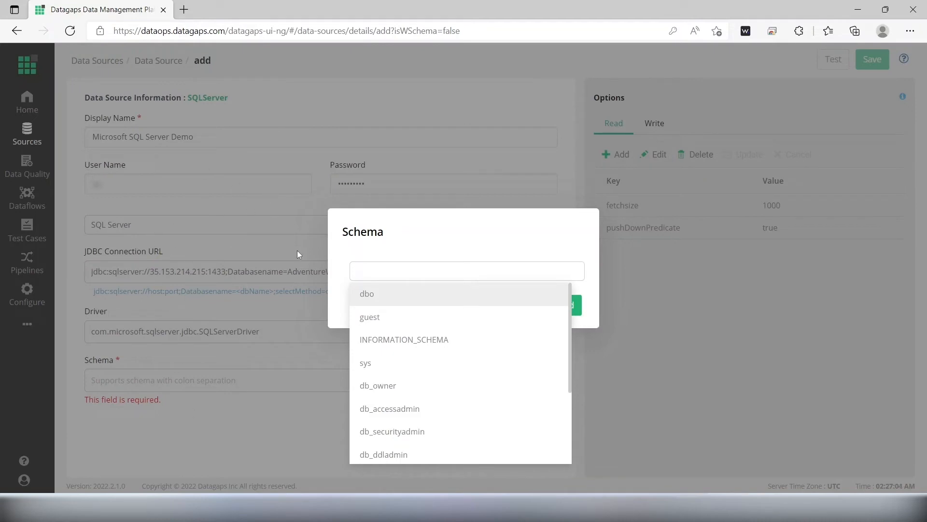
left_click(376, 298)
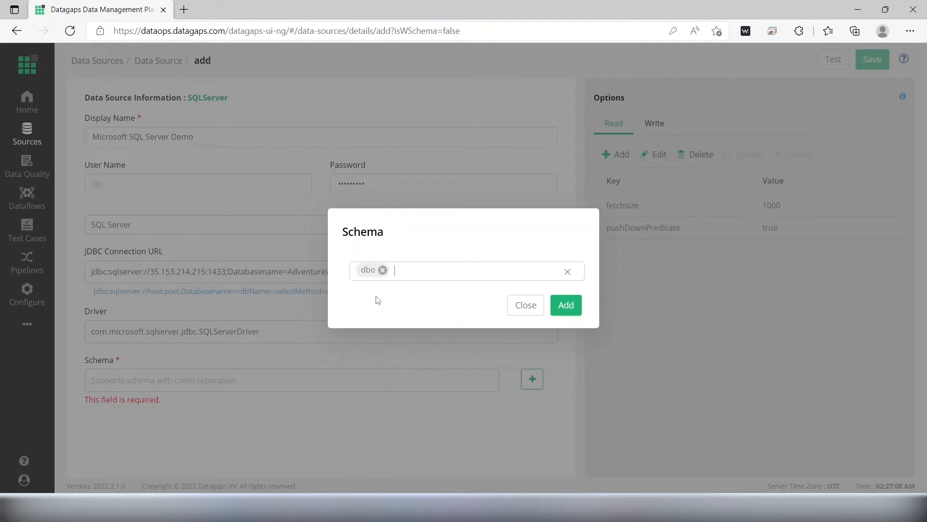
left_click(566, 306)
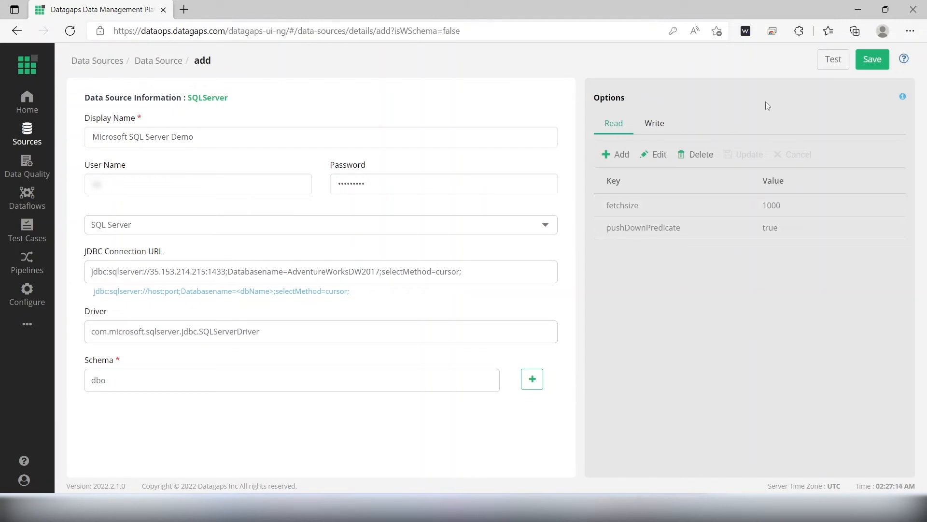
- Test the SQL Server data source connection and save the data source
left_click(834, 61)
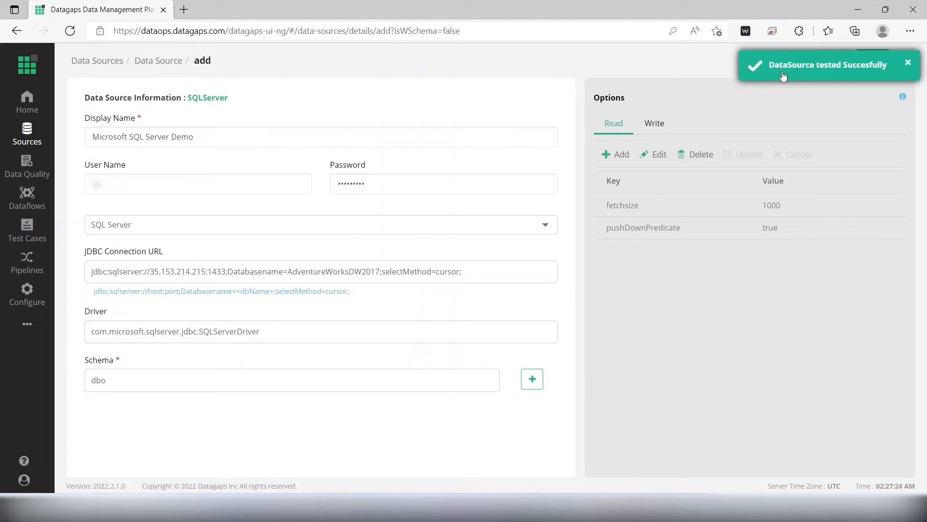
left_click(837, 69)
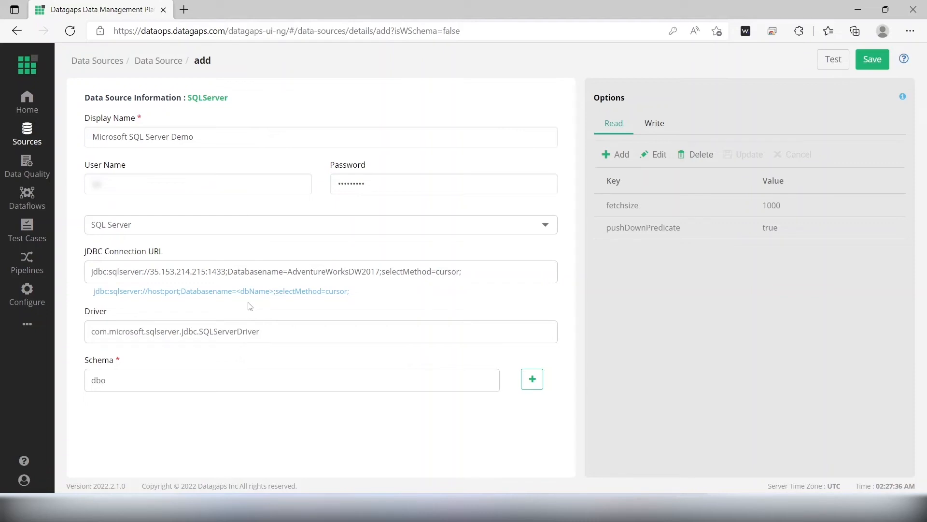
left_click(875, 60)
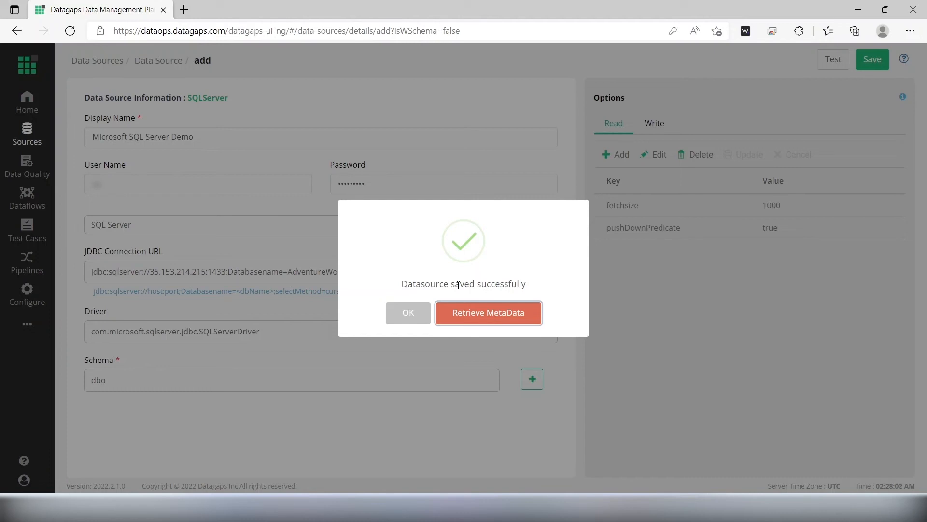
- Retrieve the metadata for the saved data source and decline the browser's offer to store the password
left_click(490, 314)
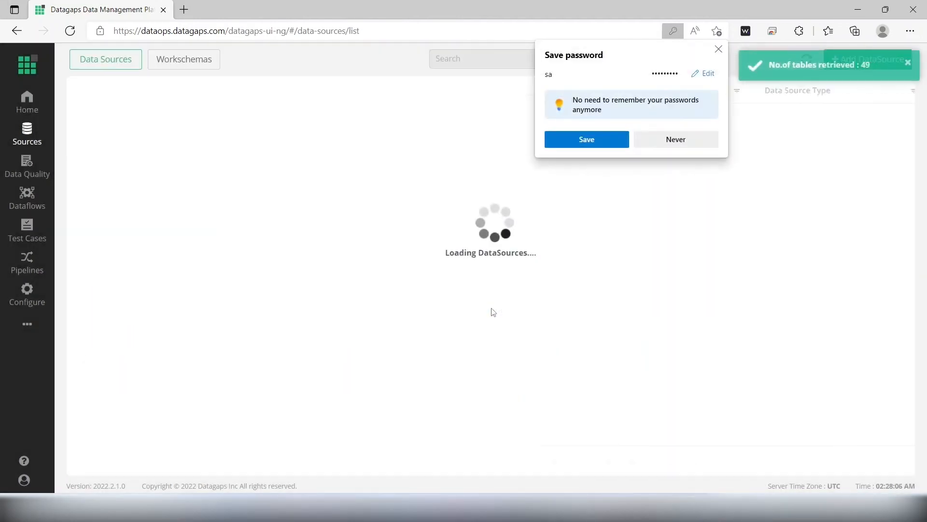
left_click(677, 142)
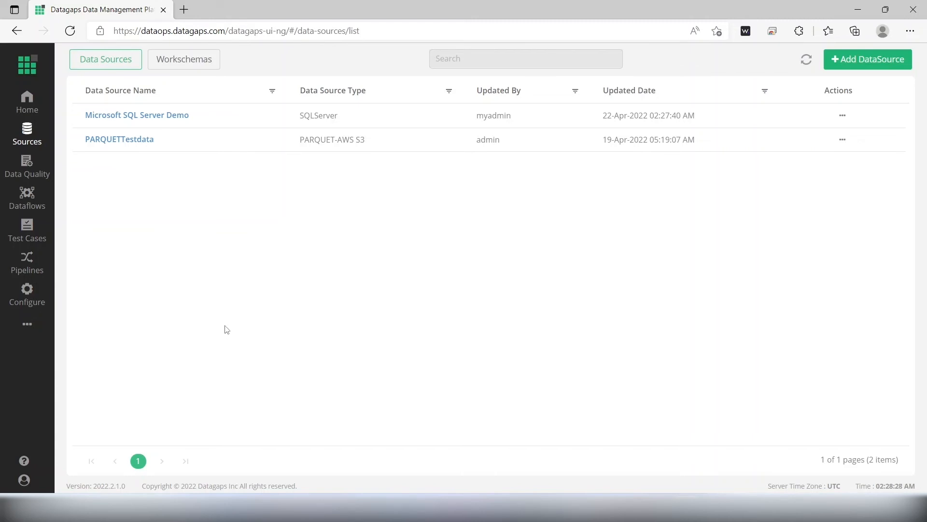
- Search the data sources list for "micro" and clear the search
left_click(469, 54)
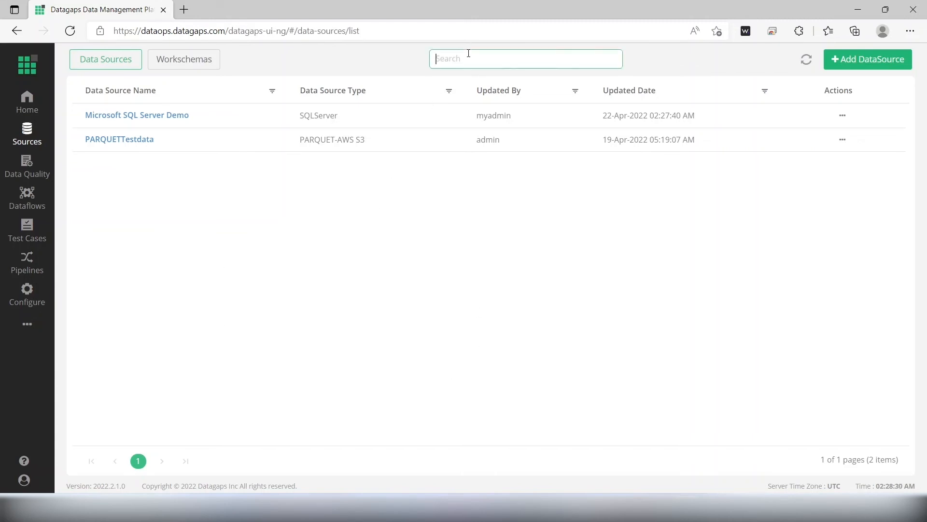
type("micro")
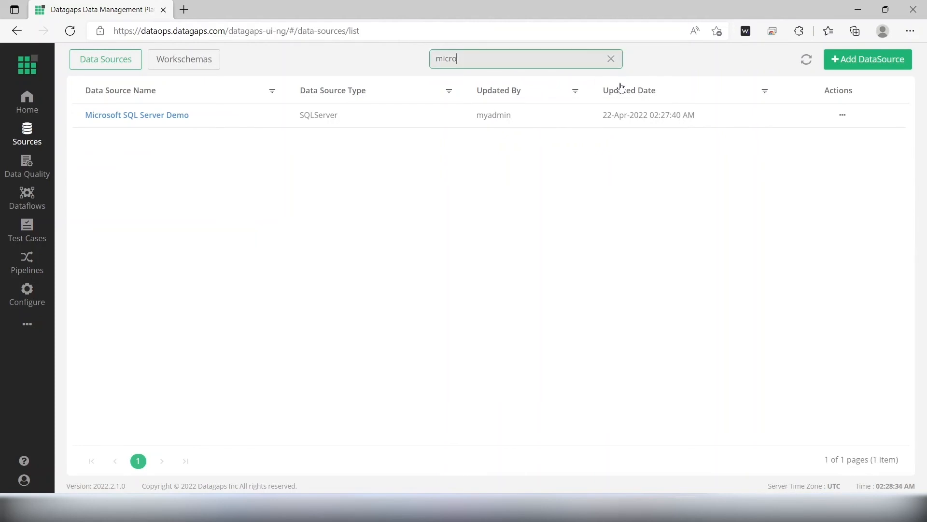
left_click(613, 57)
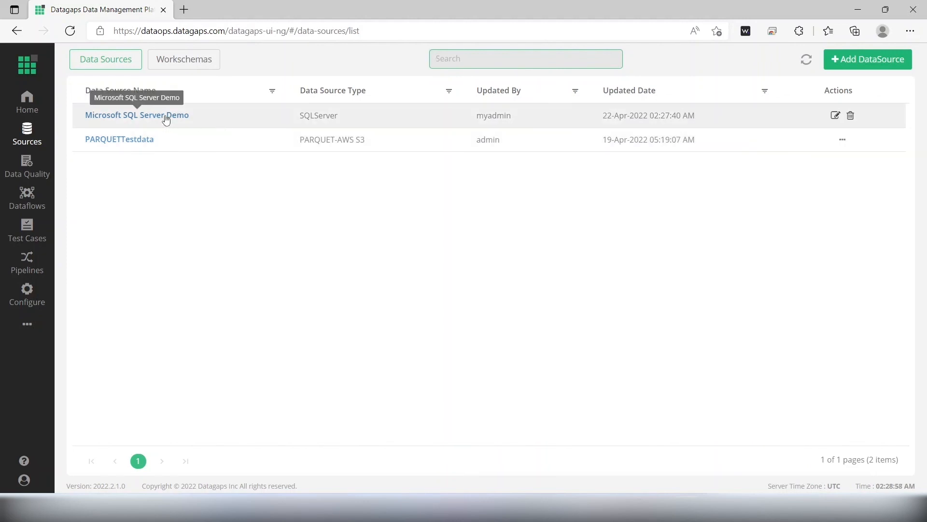
- Edit the Microsoft SQL Server Demo data source and add the sys schema alongside dbo
left_click(836, 116)
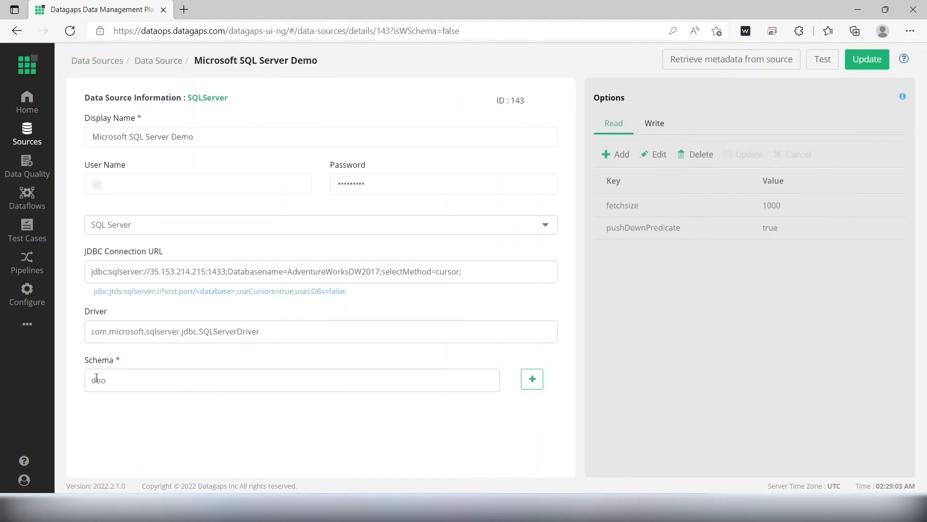
left_click(533, 378)
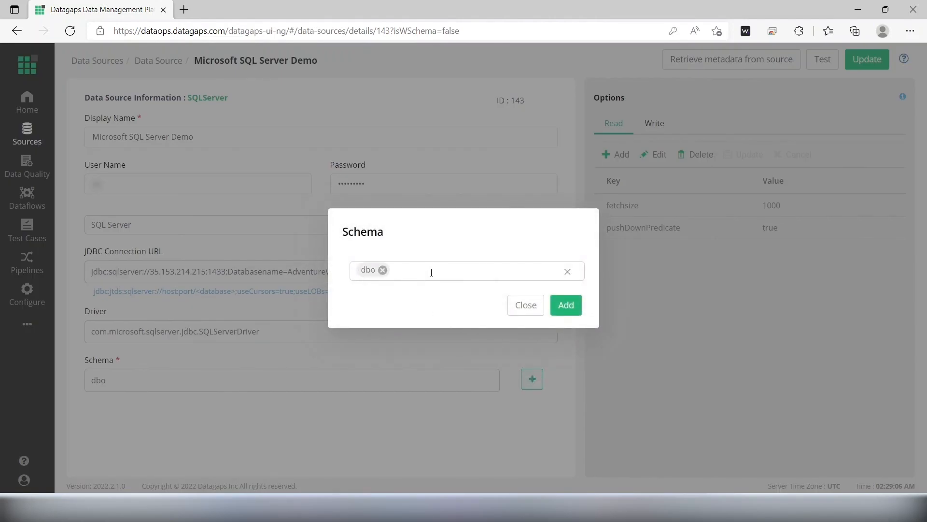
left_click(431, 269)
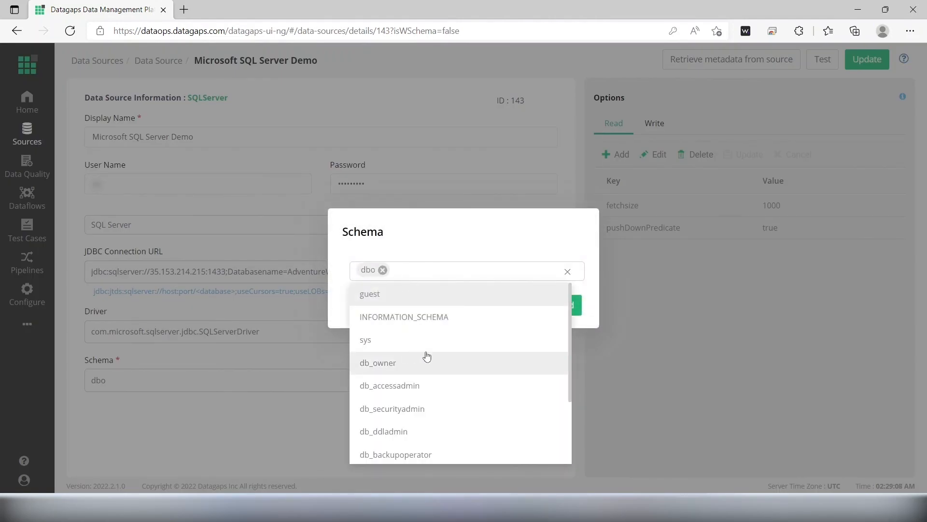
scroll(408, 358, "down", 2)
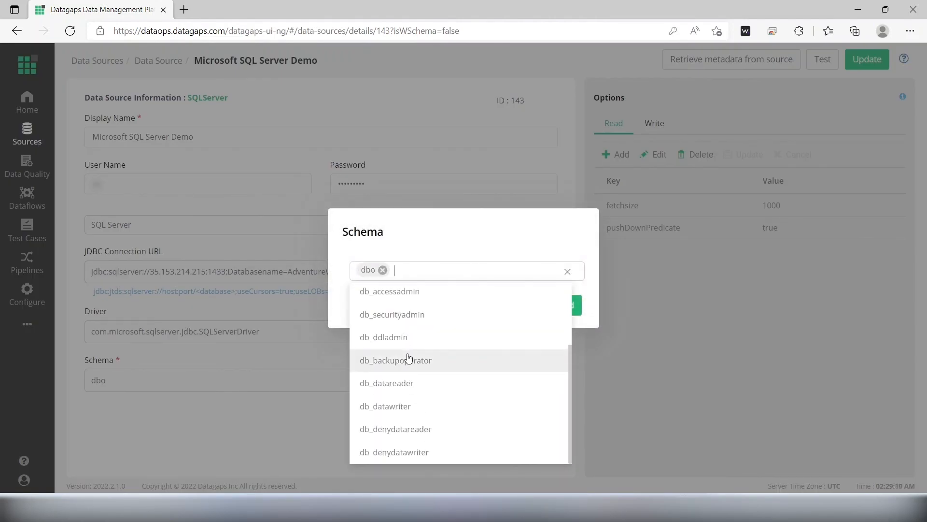
scroll(408, 358, "up", 2)
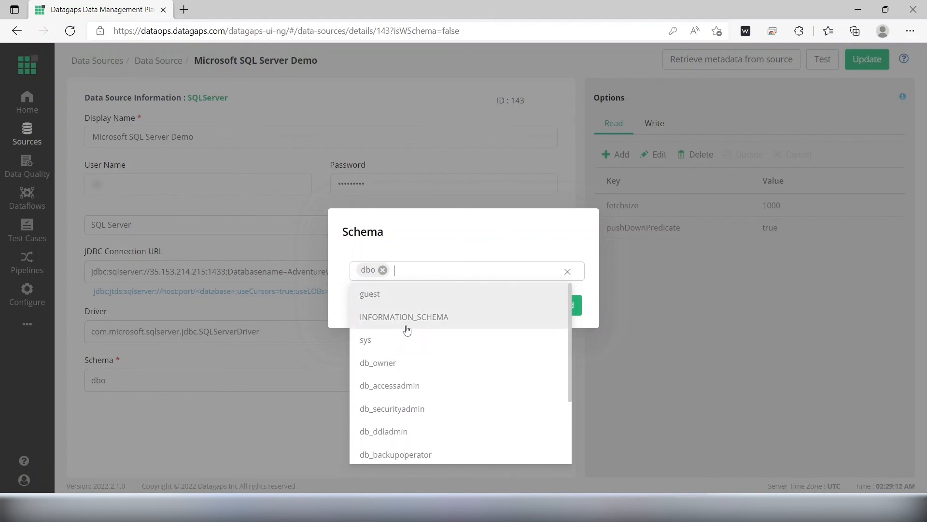
left_click(391, 340)
left_click(432, 312)
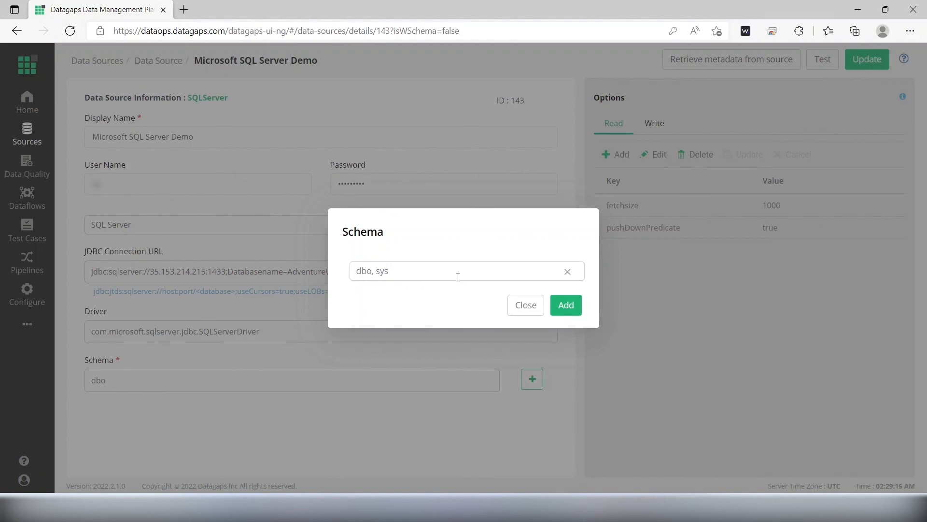
left_click(570, 305)
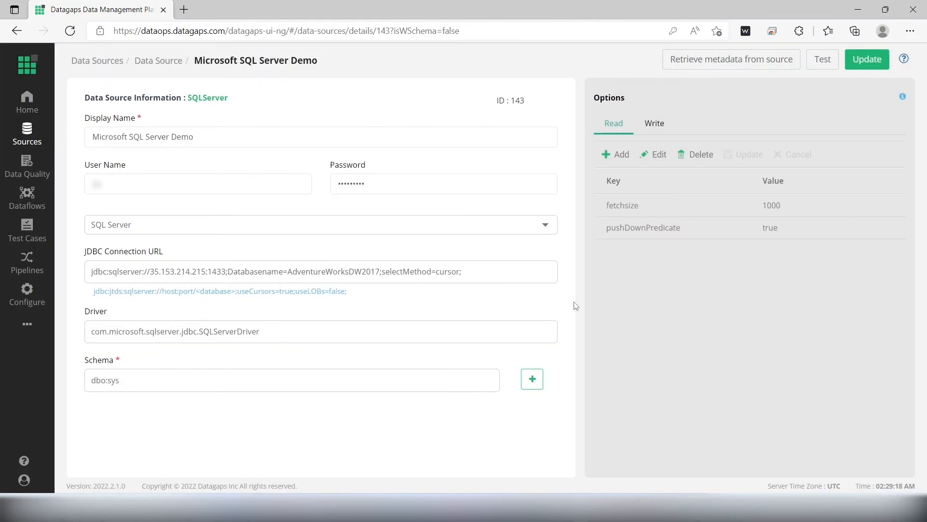
- Update the Microsoft SQL Server Demo data source and retrieve its metadata for the dbo and sys schemas
left_click(866, 64)
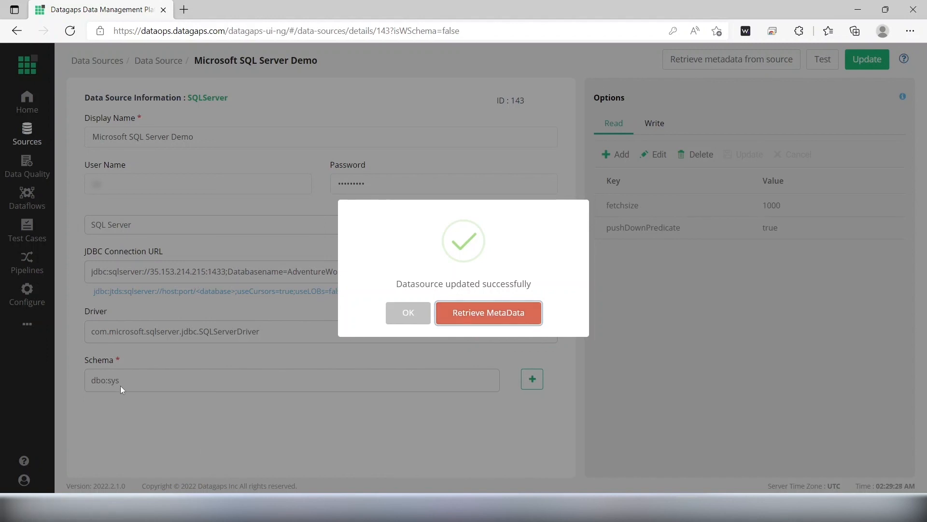
left_click(498, 314)
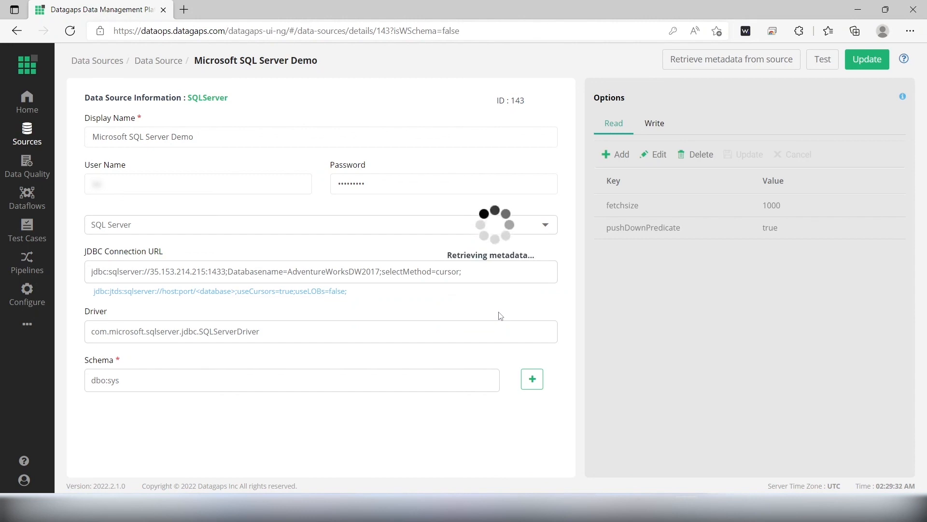